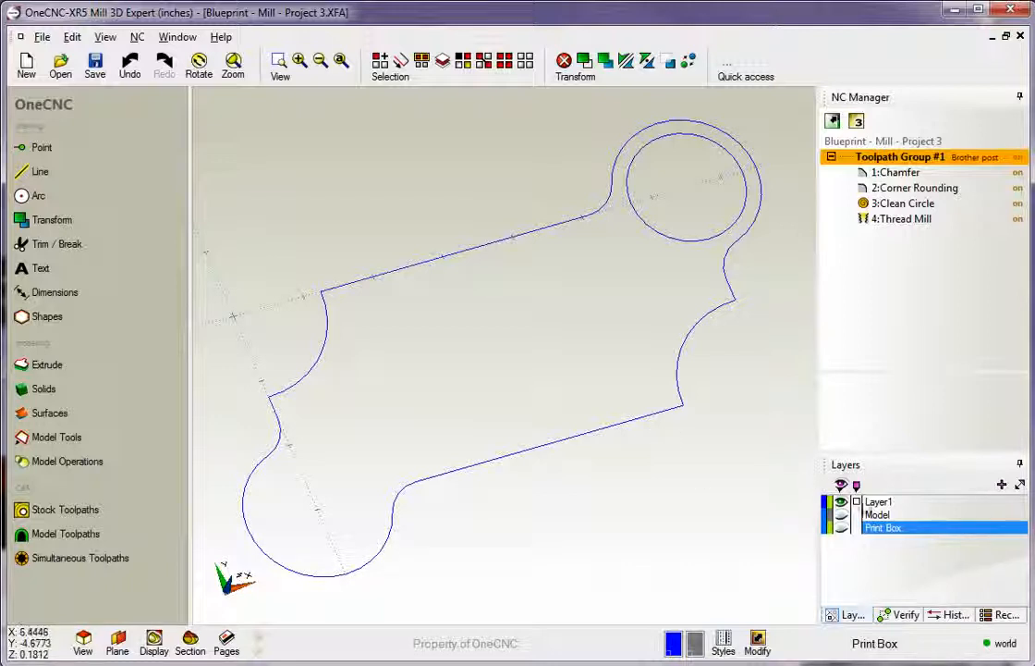
click(901, 615)
click(953, 615)
click(987, 615)
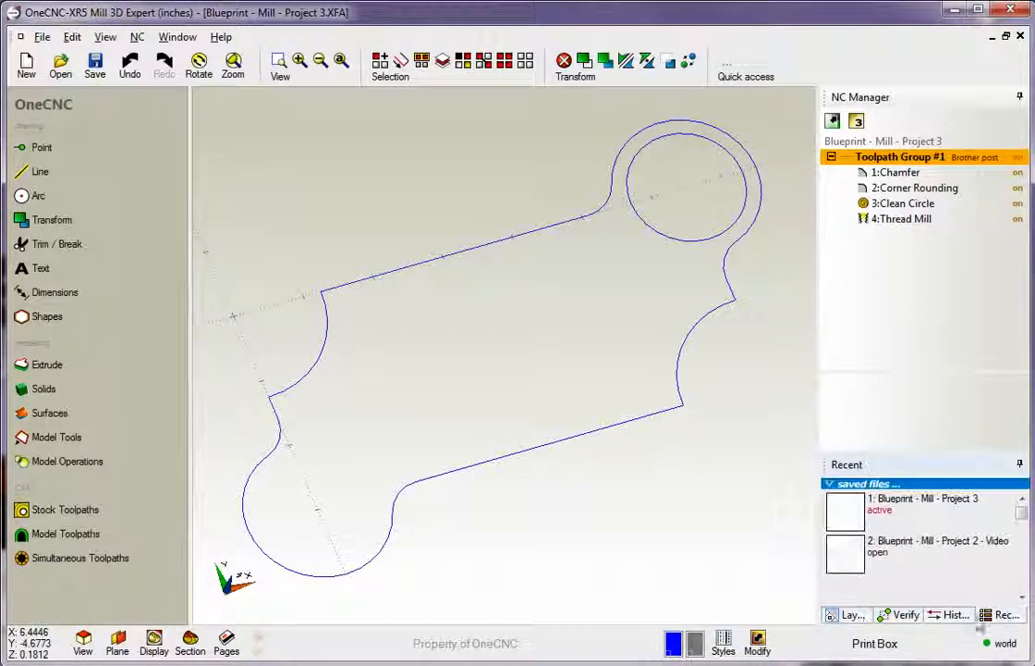
click(850, 618)
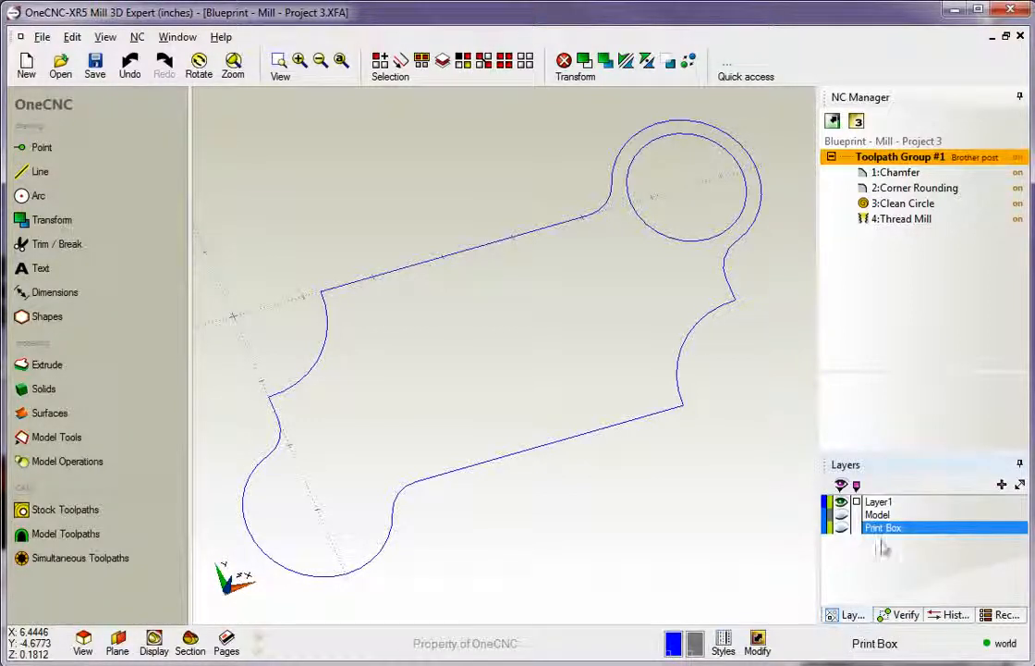
Add a new layer, rename it Text Example, and make it the active layer
right_click(929, 548)
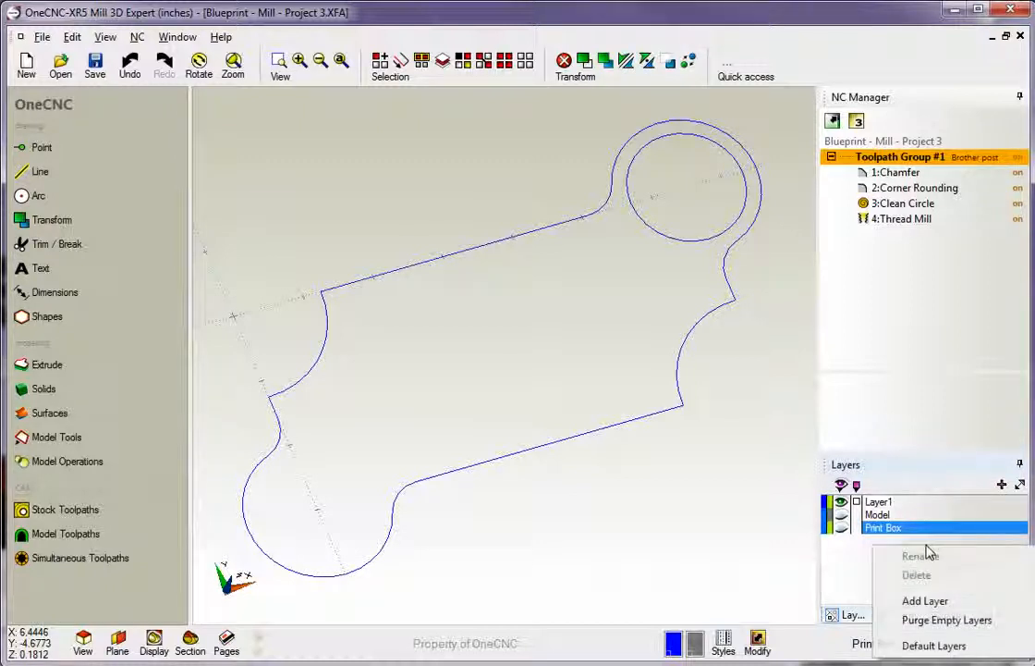
click(924, 602)
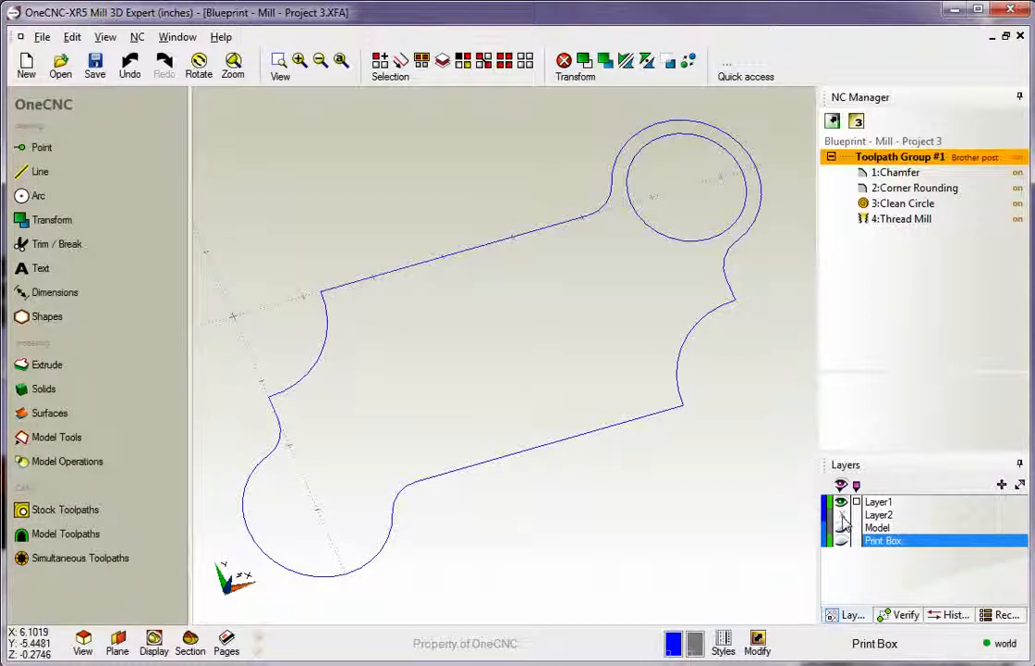
click(878, 515)
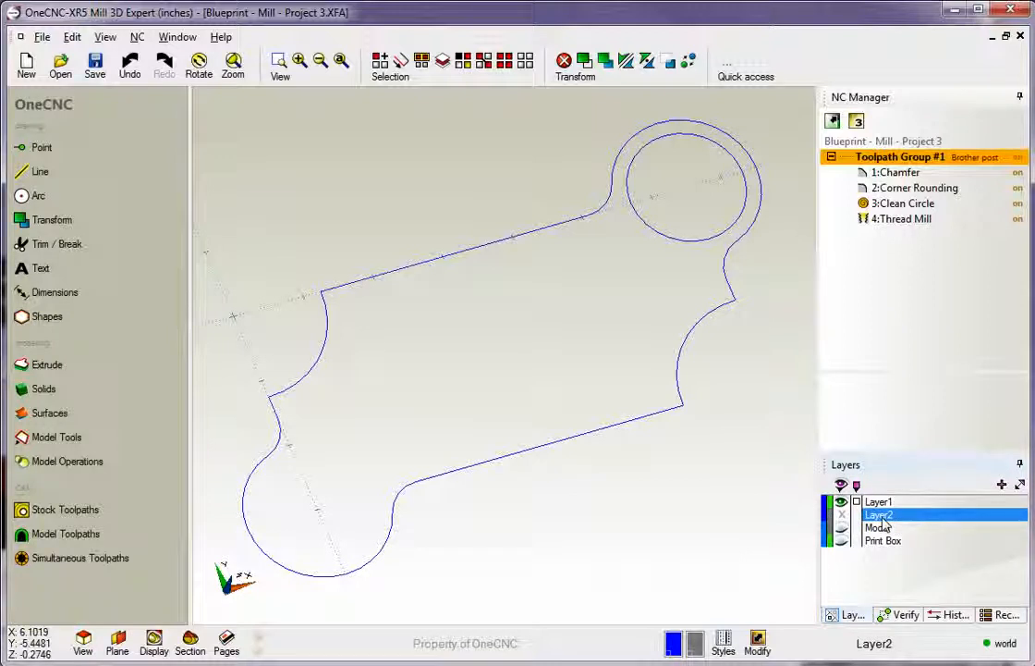
double_click(881, 517)
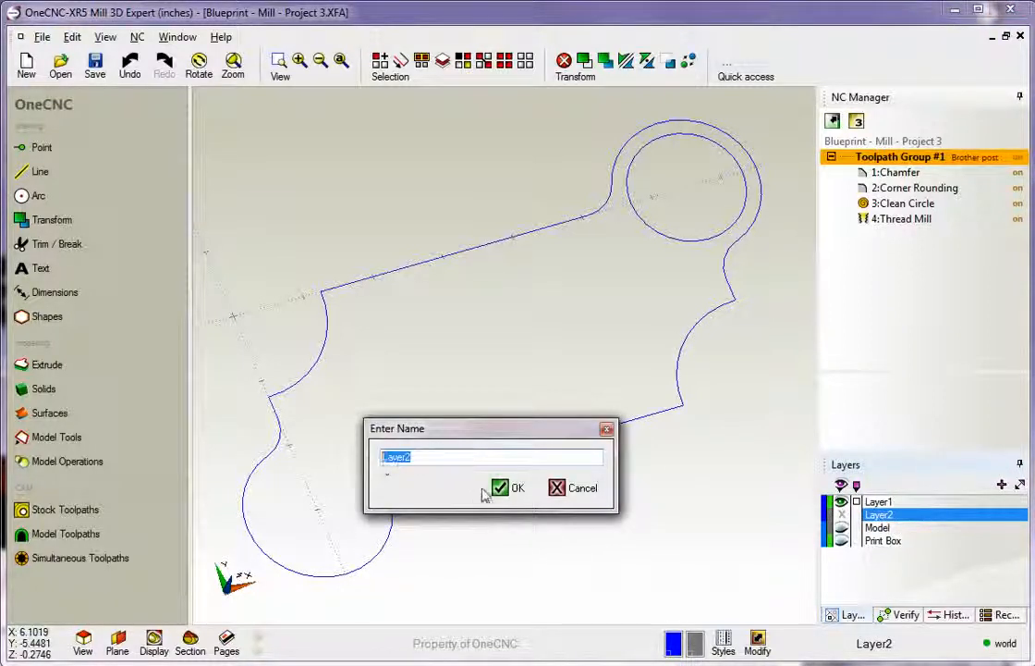
text(Text )
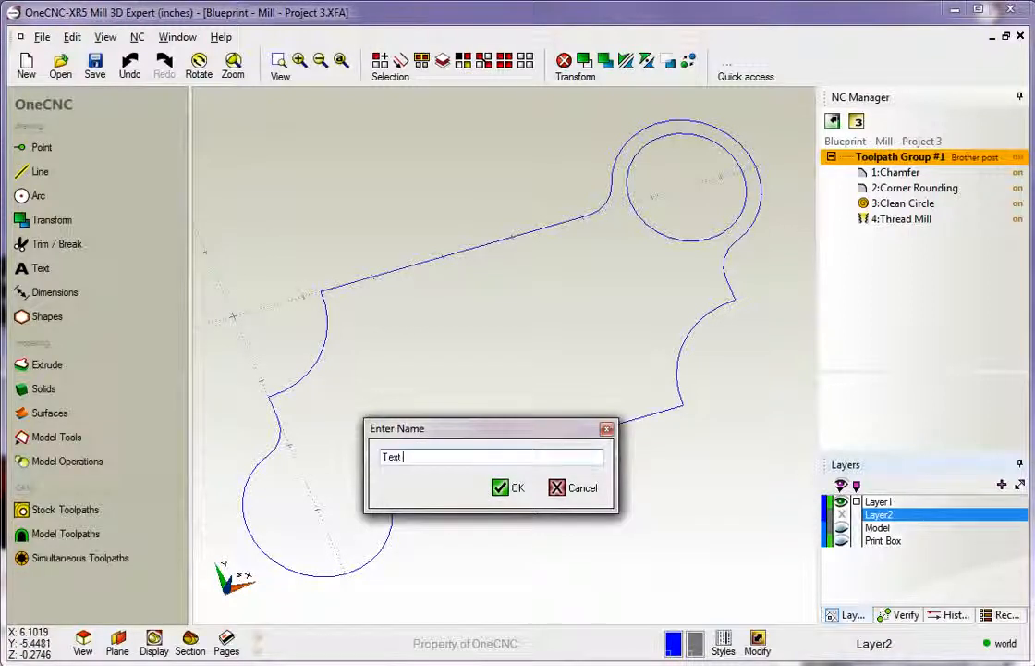
text(Example)
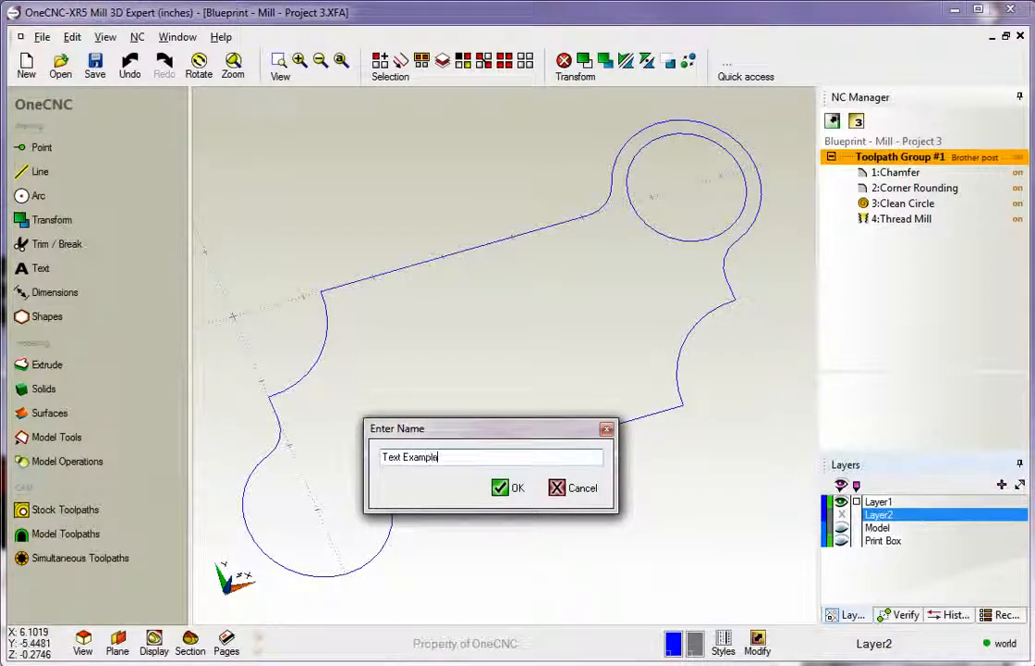
click(507, 487)
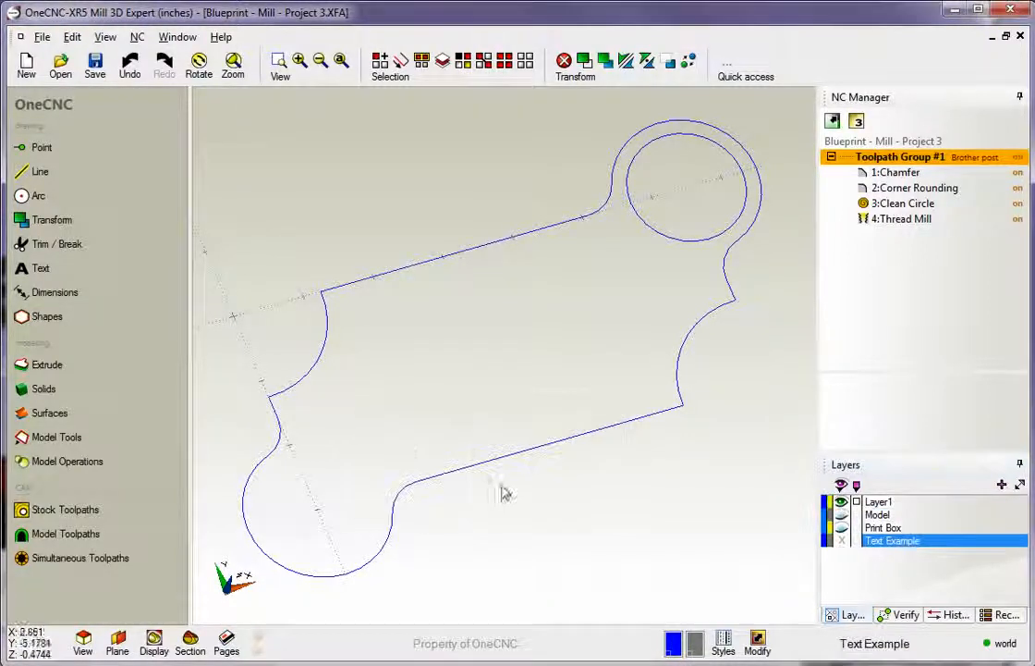
click(883, 515)
click(889, 542)
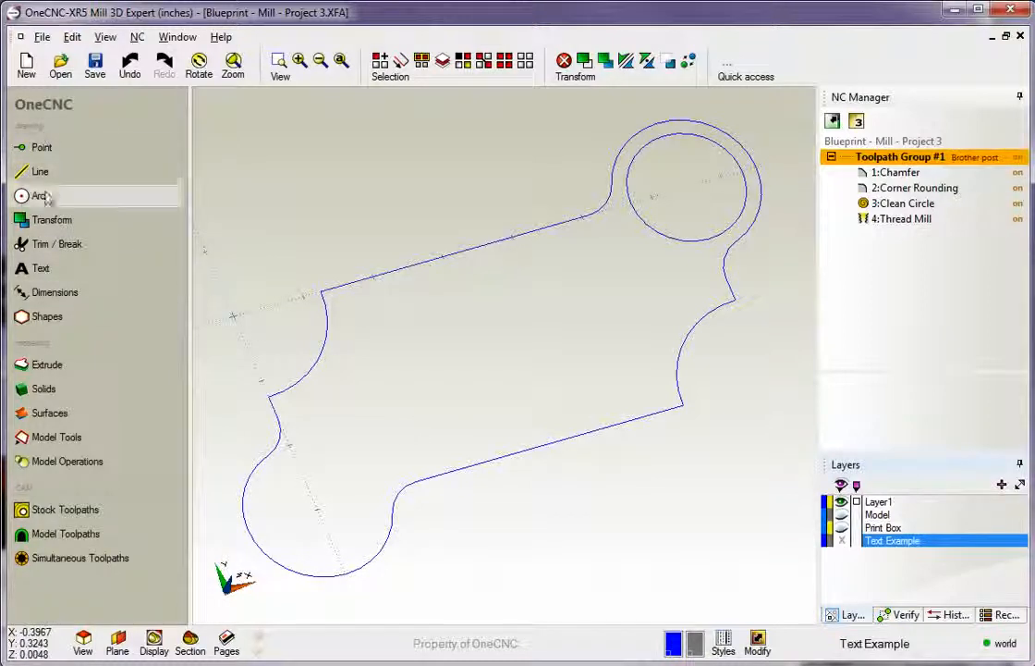
Start a new text object and replace its default wording with XR5
click(41, 268)
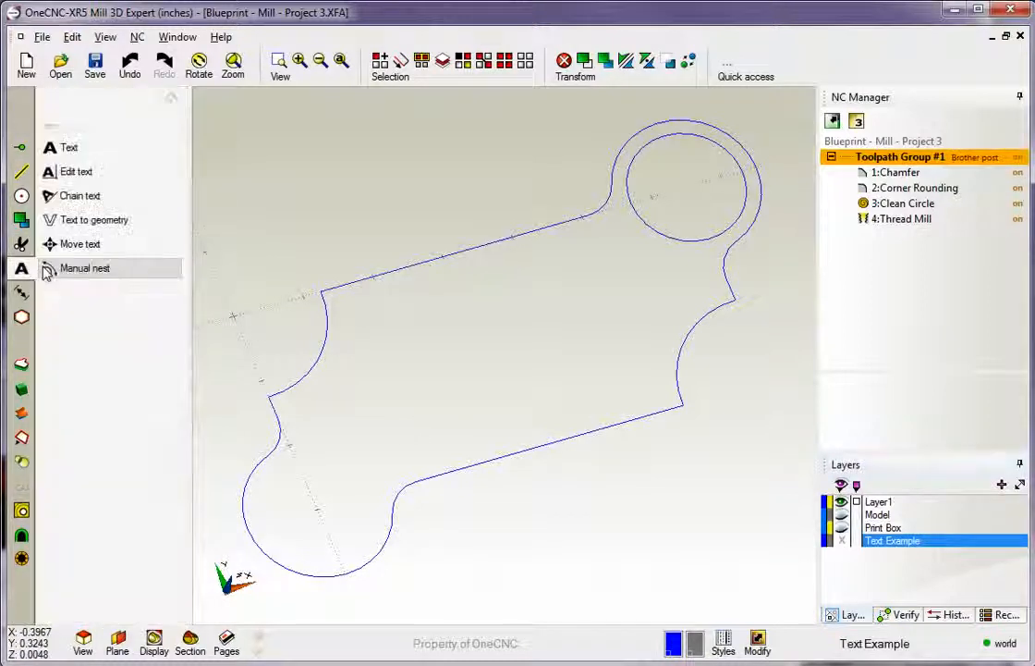
click(69, 149)
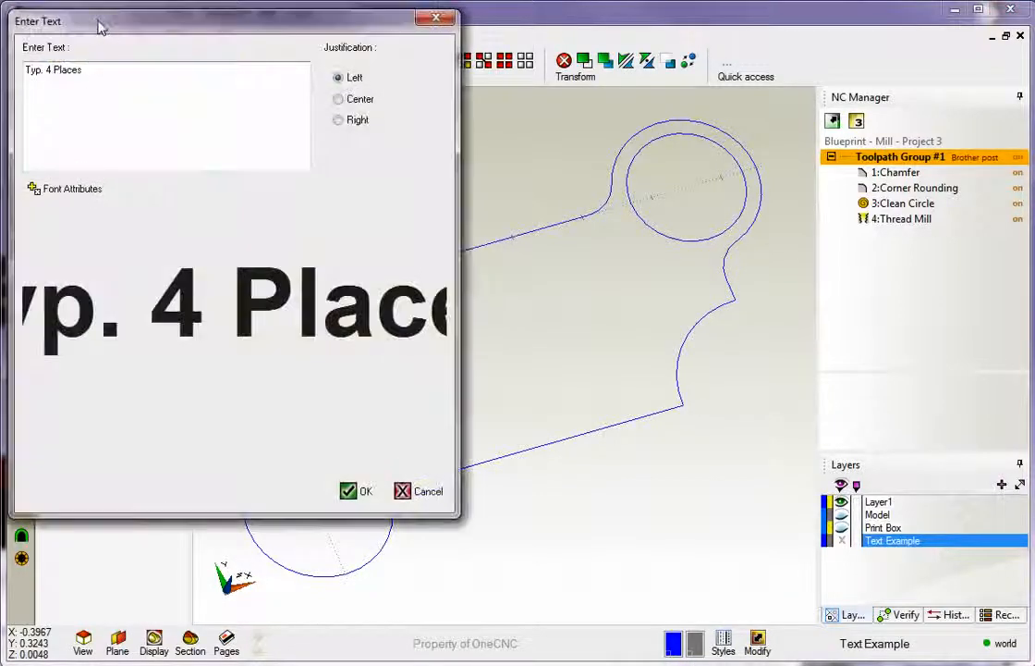
drag(102, 26, 97, 22)
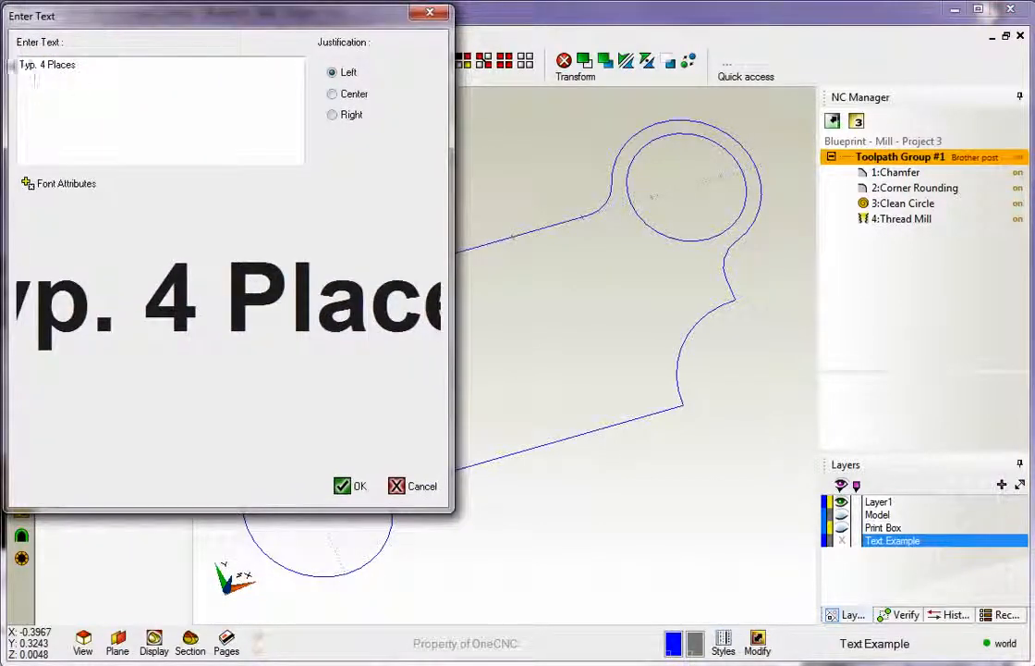
drag(78, 64, 18, 64)
text(XR)
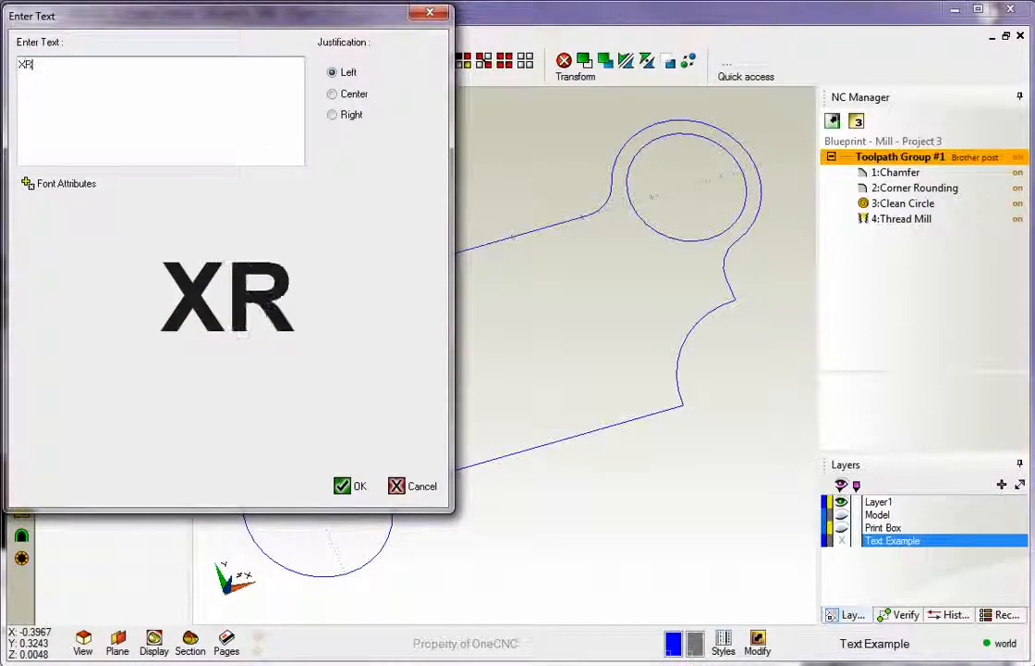
text(5)
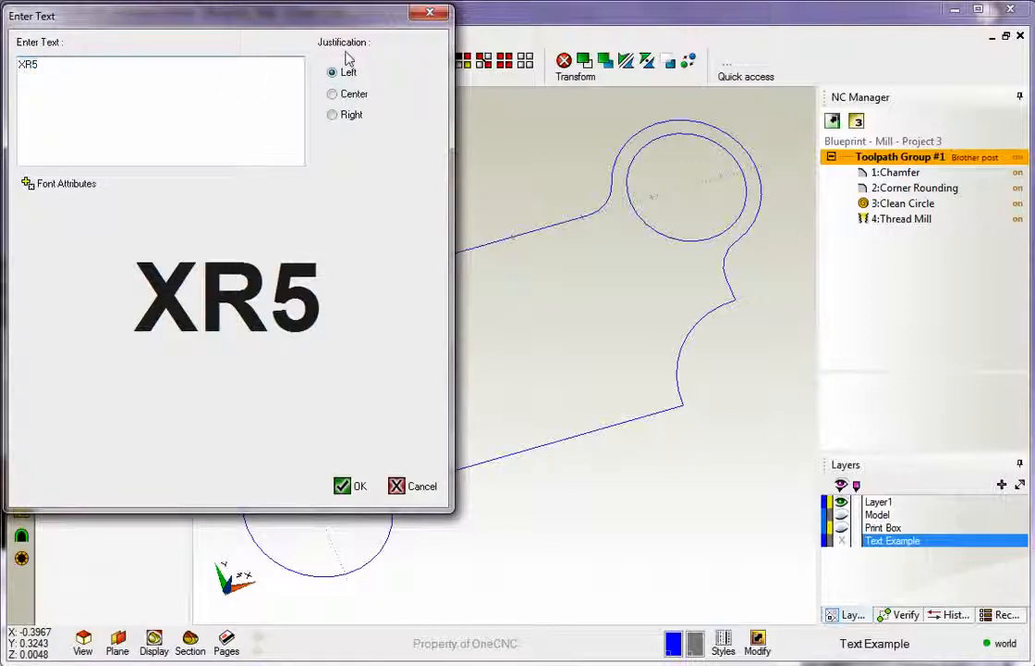
Compare the Basic, Line and TrueType font types for the text, keeping bold TrueType Arial with a height of 1
click(67, 188)
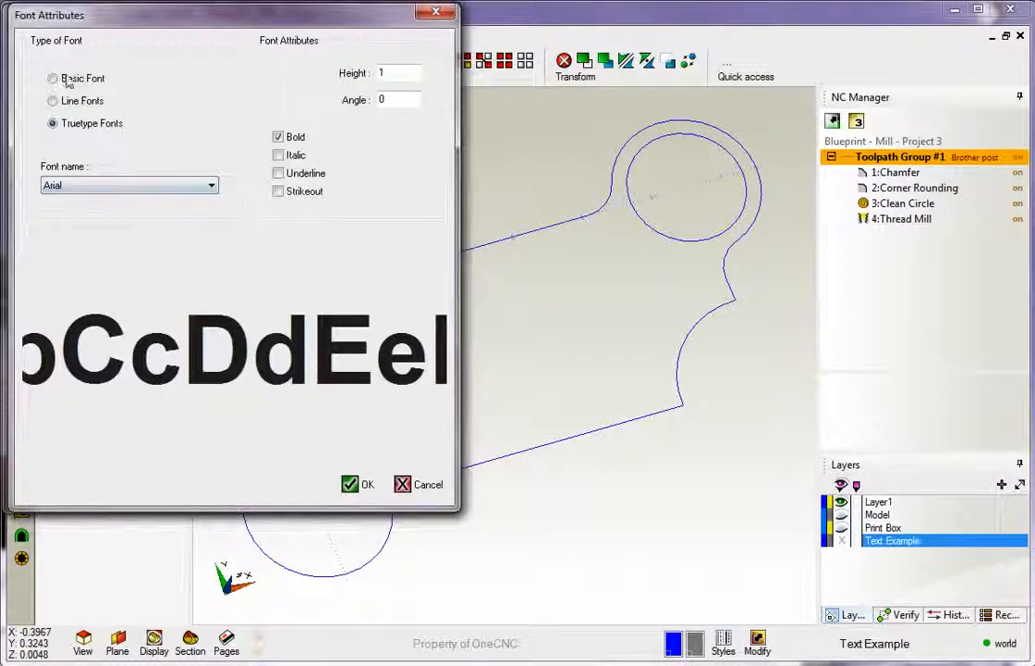
click(53, 79)
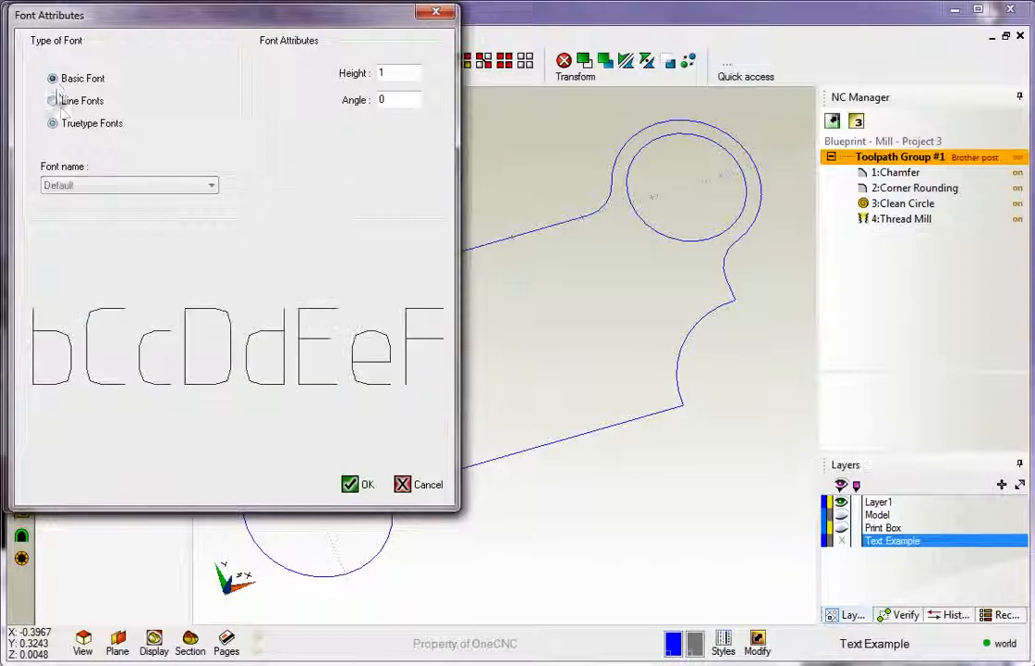
click(53, 101)
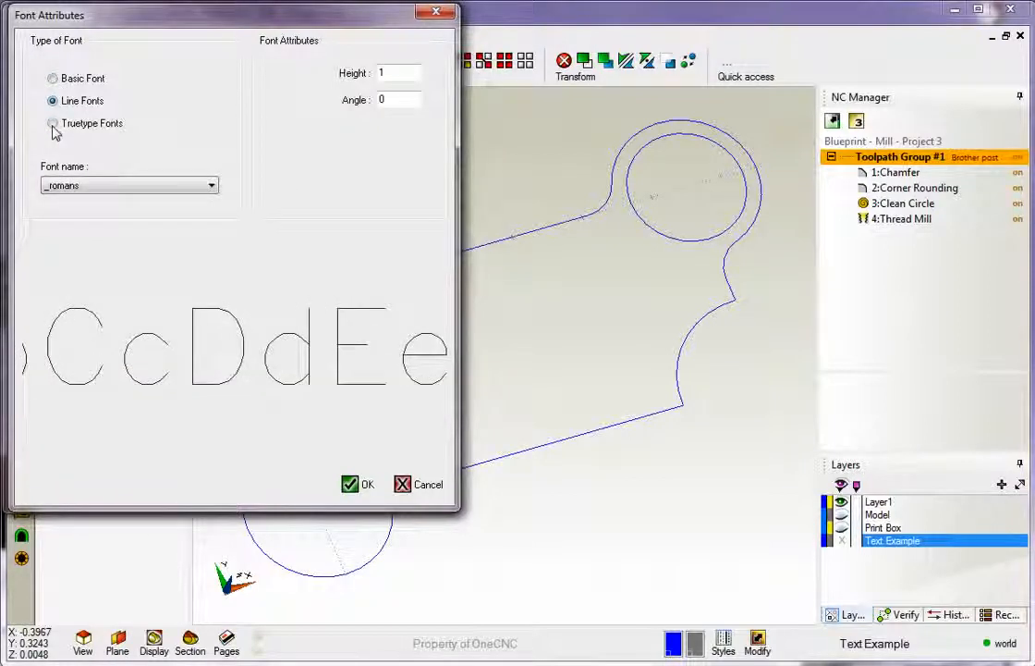
click(52, 125)
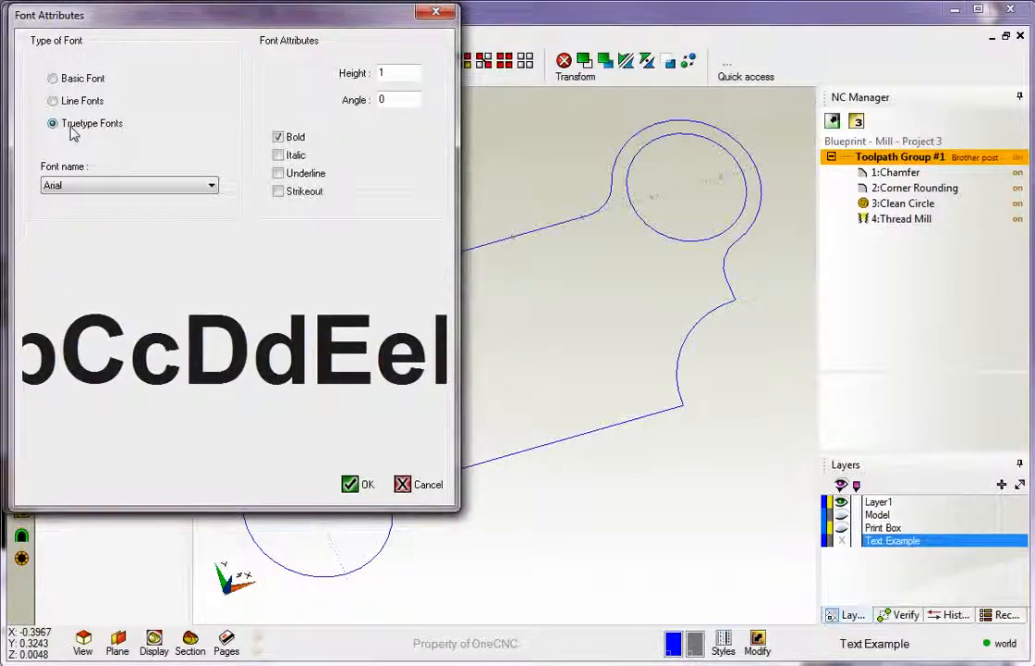
click(95, 187)
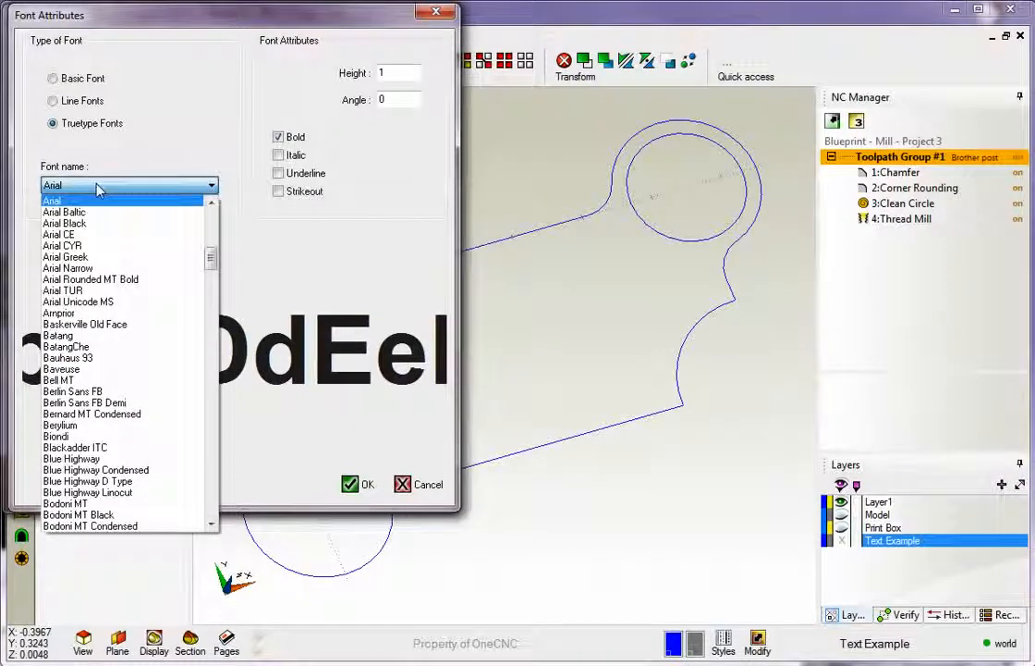
mouse_move(211, 259)
mouse_down()
mouse_move(211, 224)
mouse_move(212, 333)
mouse_move(220, 248)
mouse_up()
click(74, 324)
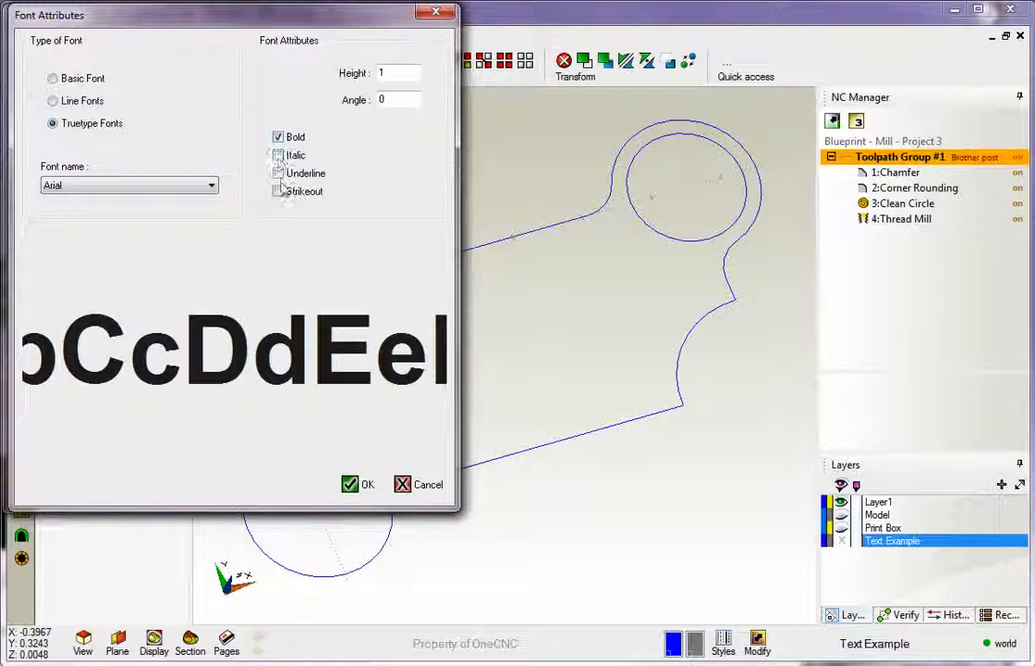
double_click(400, 74)
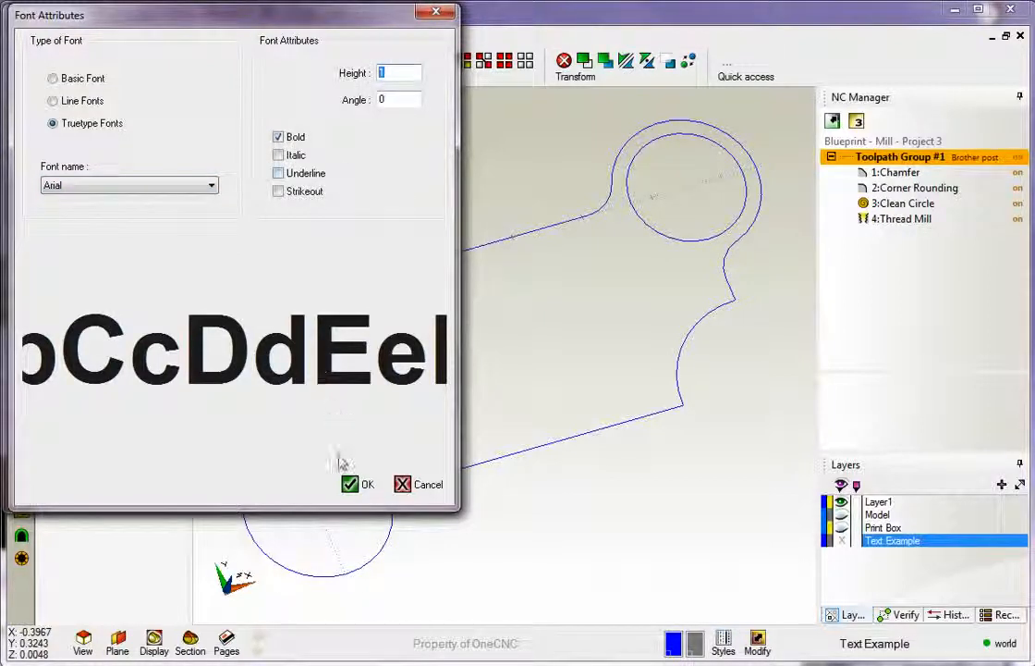
click(351, 485)
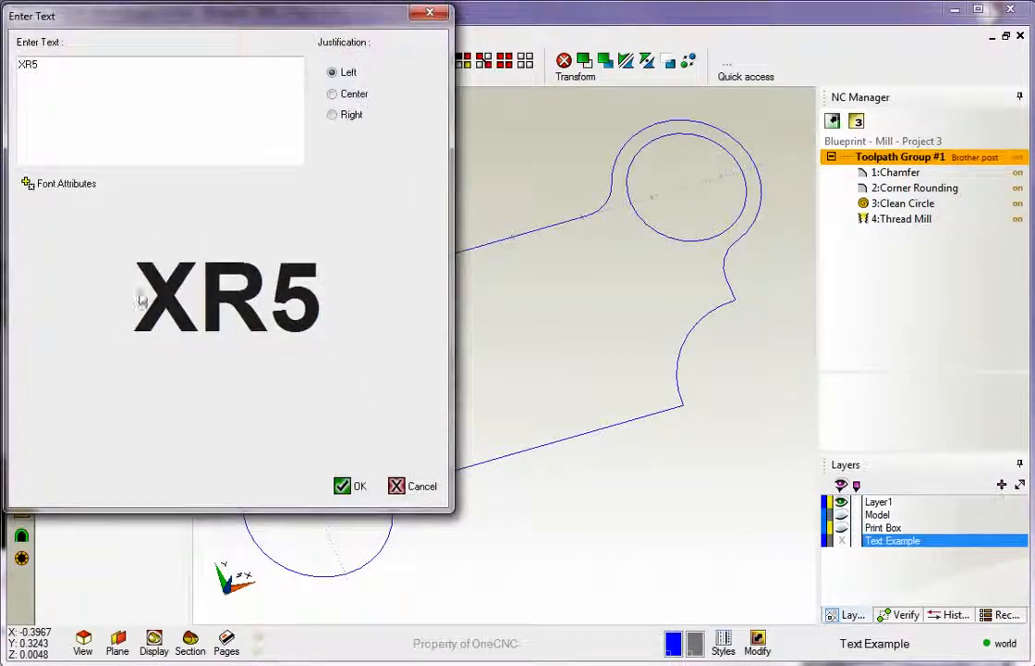
Accept the left-justified XR5 text and place it in the middle of the part outline
click(351, 485)
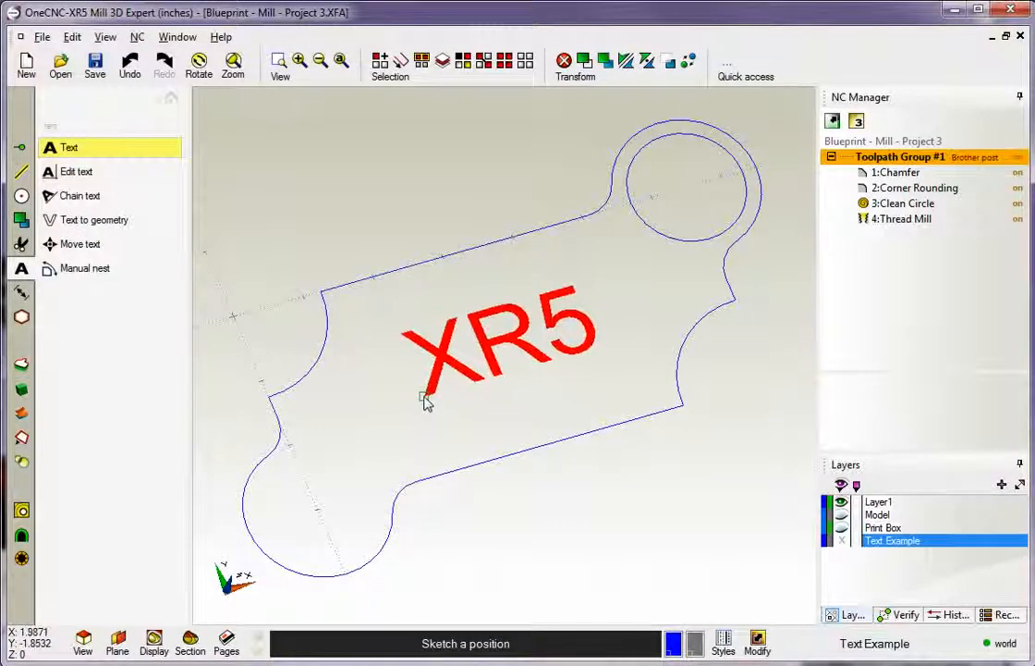
click(423, 403)
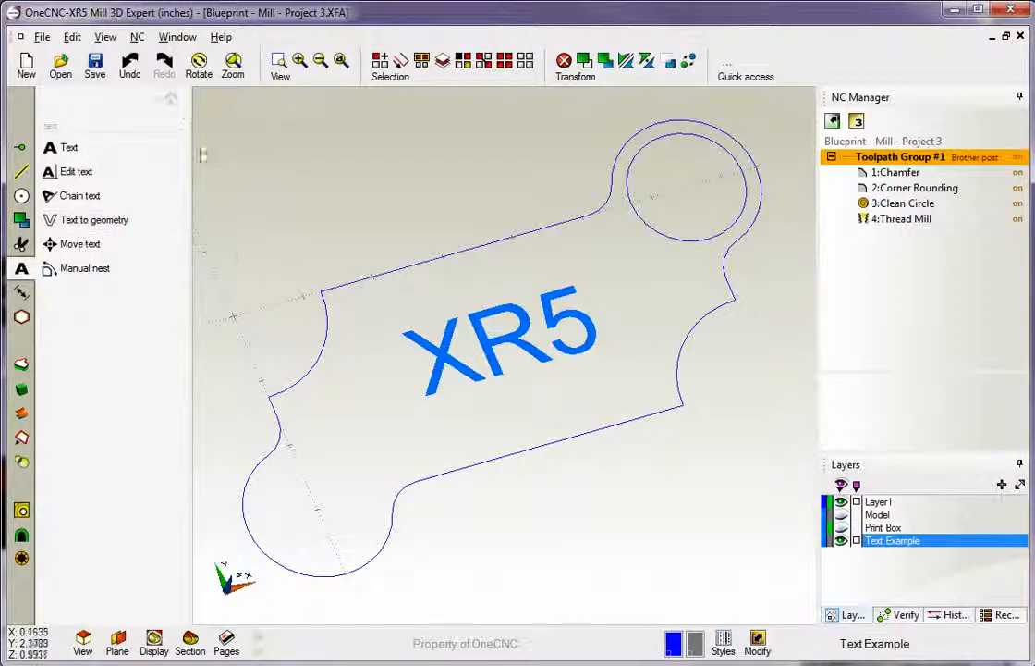
click(173, 102)
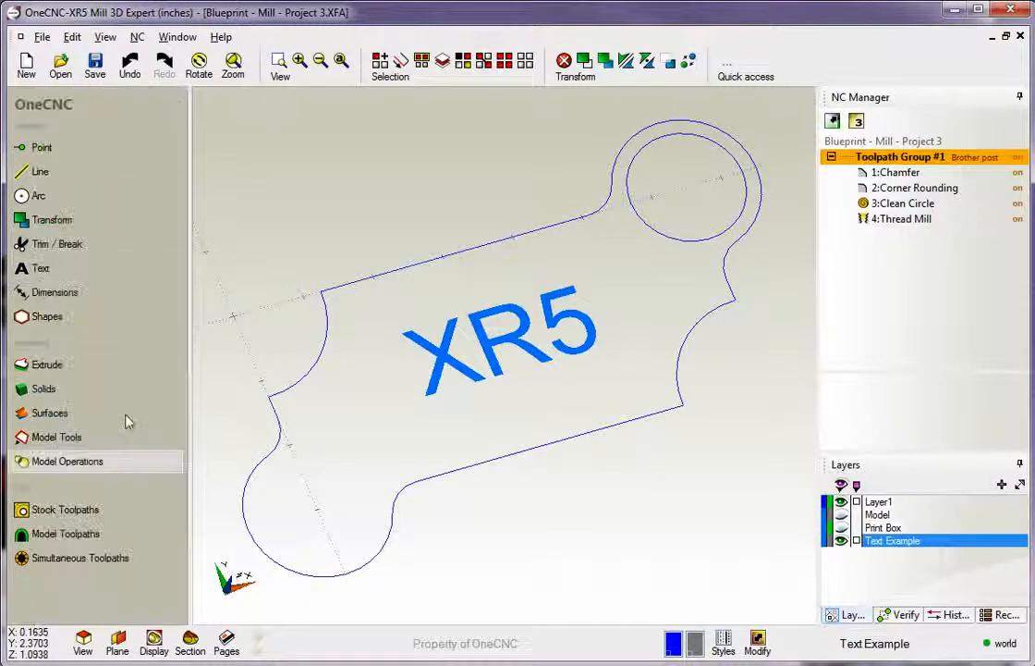
Convert the XR5 text into line and arc geometry with Text to geometry
click(41, 268)
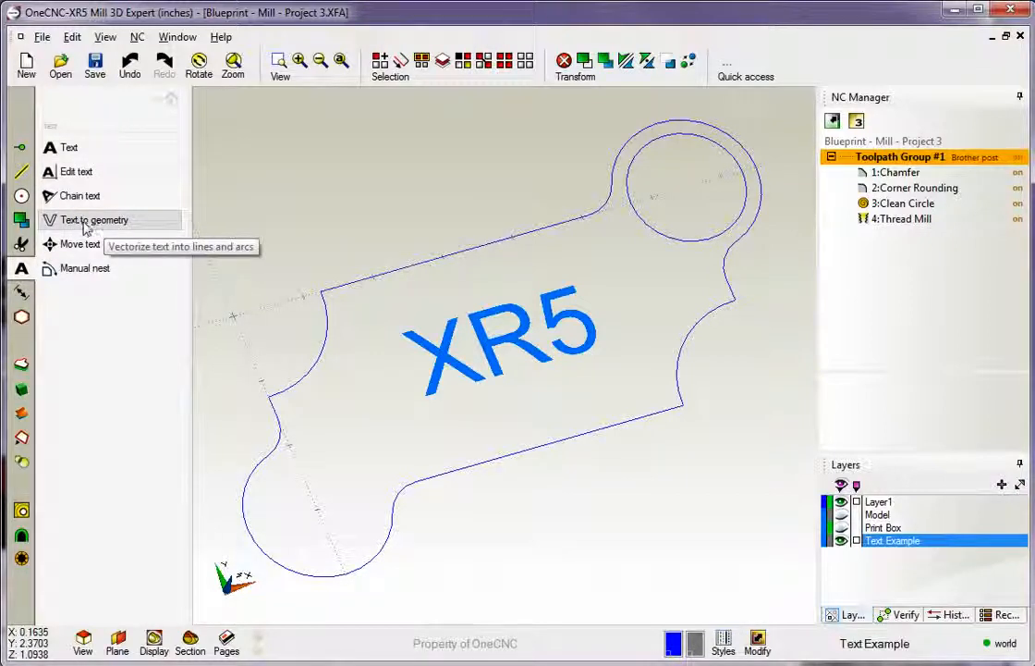
click(85, 224)
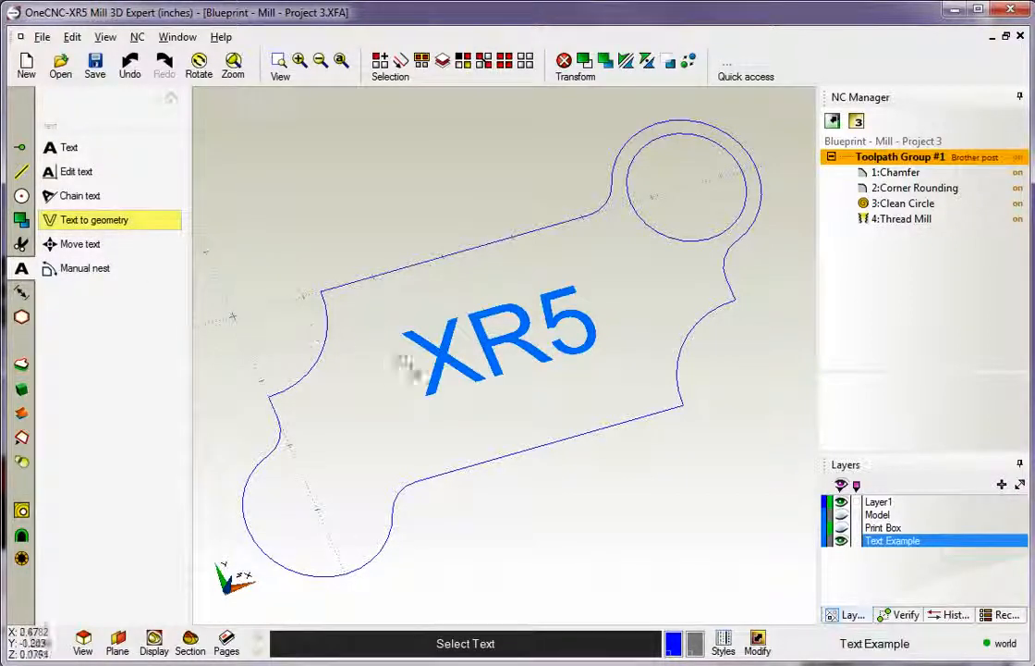
click(453, 370)
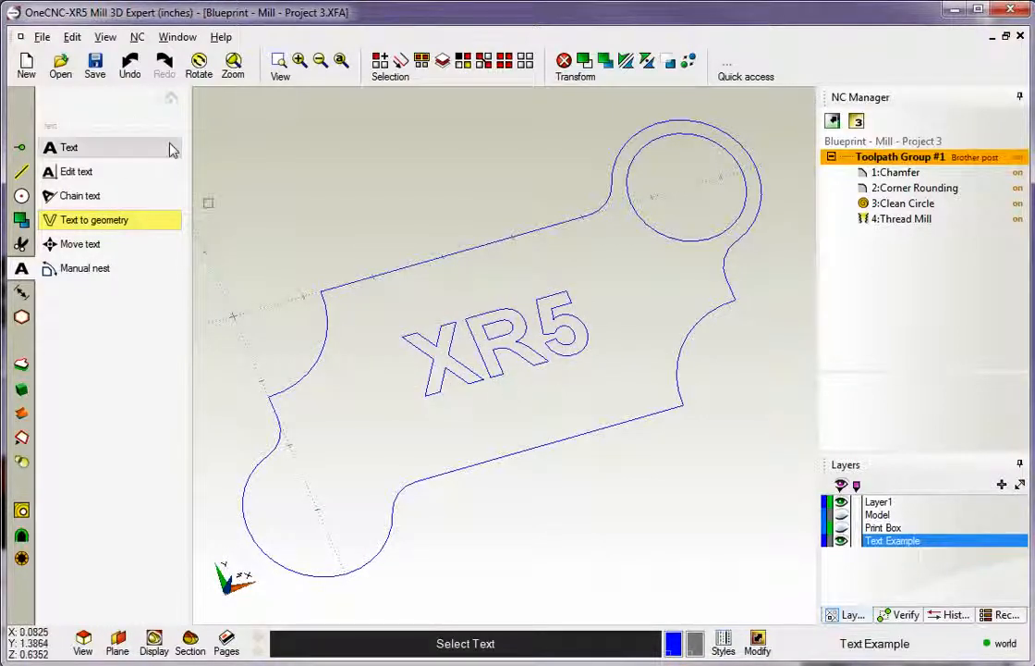
click(170, 98)
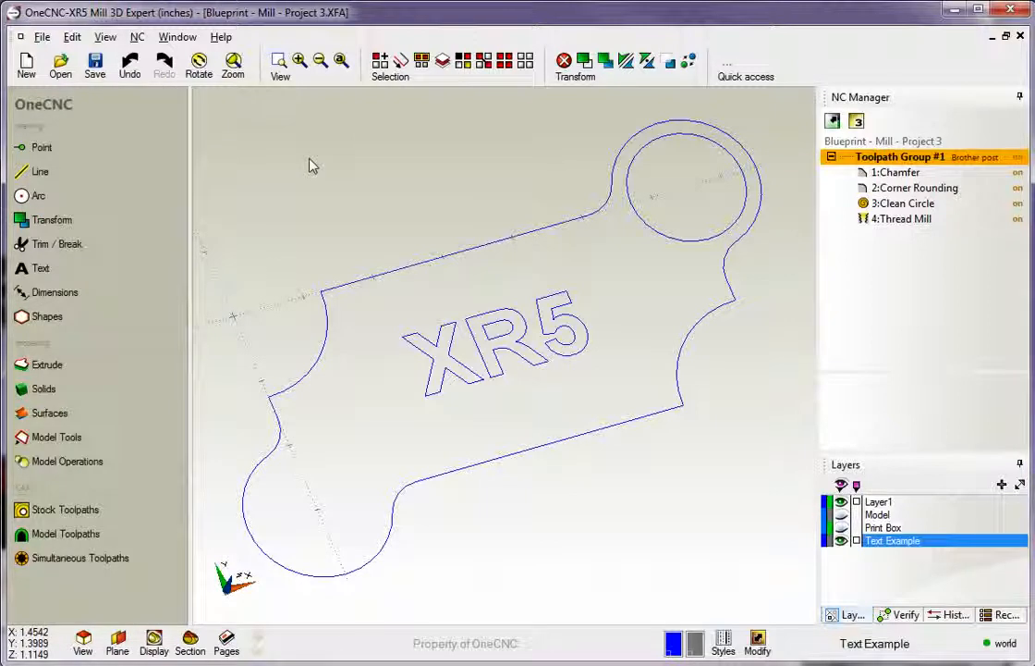
Create a Cut chain 2D toolpath around the letter X with the .25 chamfer tool, final Z -0.02 and no toolpath style
click(64, 510)
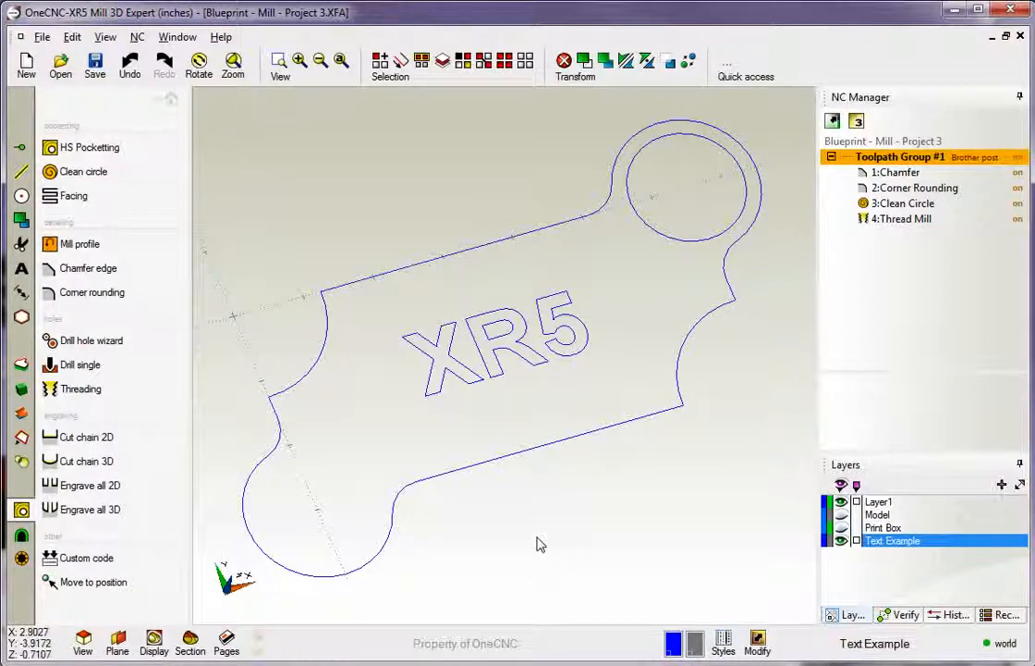
click(84, 438)
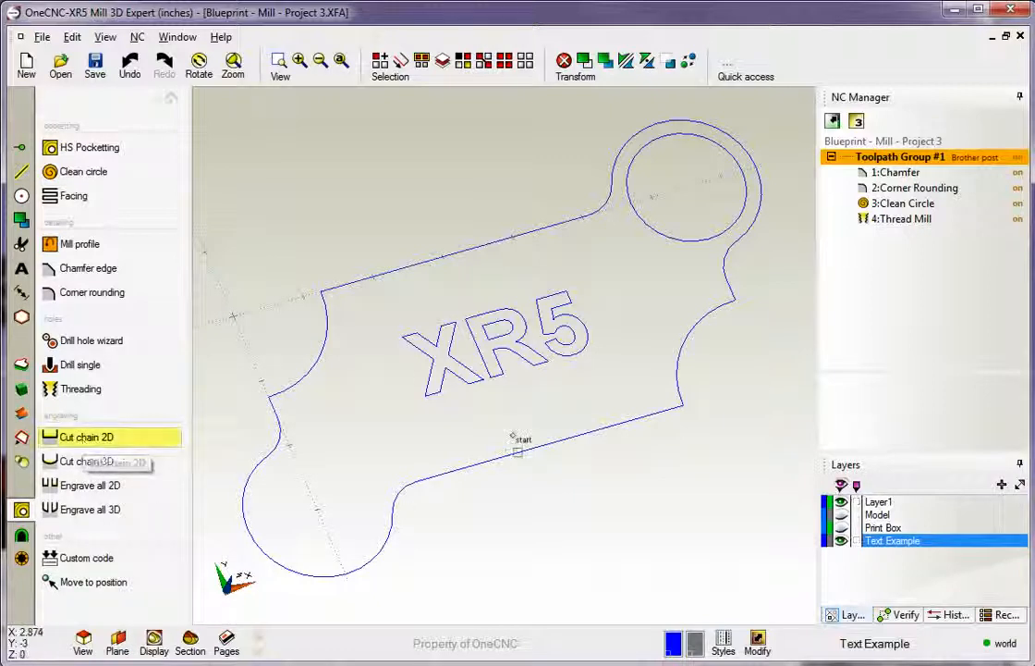
click(430, 361)
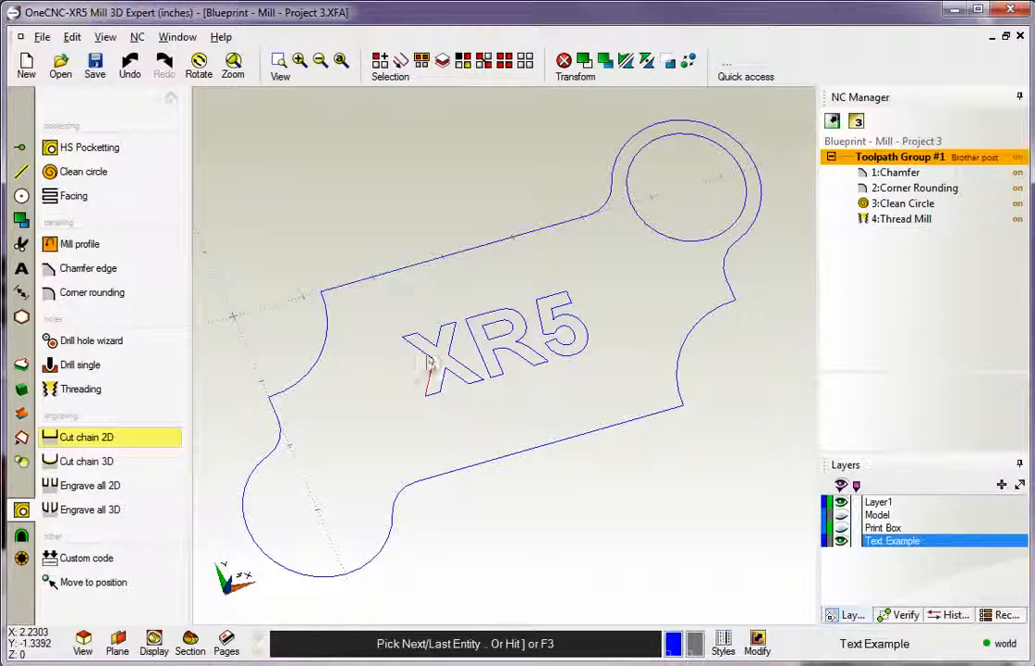
click(431, 401)
mouse_move(337, 25)
mouse_down()
mouse_move(329, 166)
mouse_move(392, 527)
mouse_move(400, 493)
mouse_move(495, 432)
mouse_move(237, 26)
mouse_move(422, 611)
mouse_move(455, 418)
mouse_move(365, 211)
mouse_move(314, 14)
mouse_move(196, 14)
mouse_up()
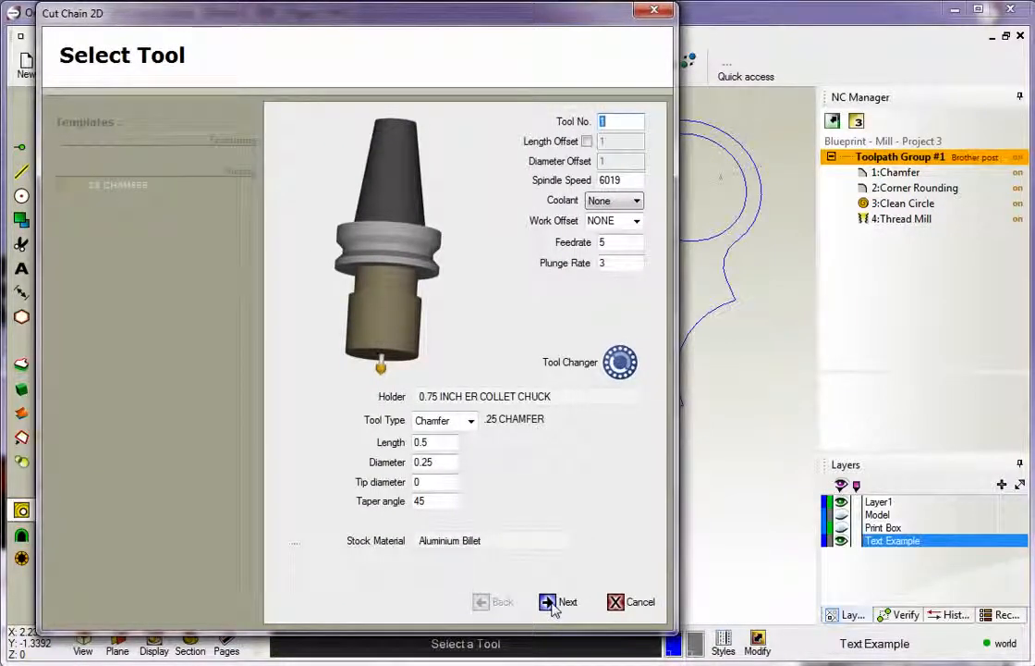
click(552, 603)
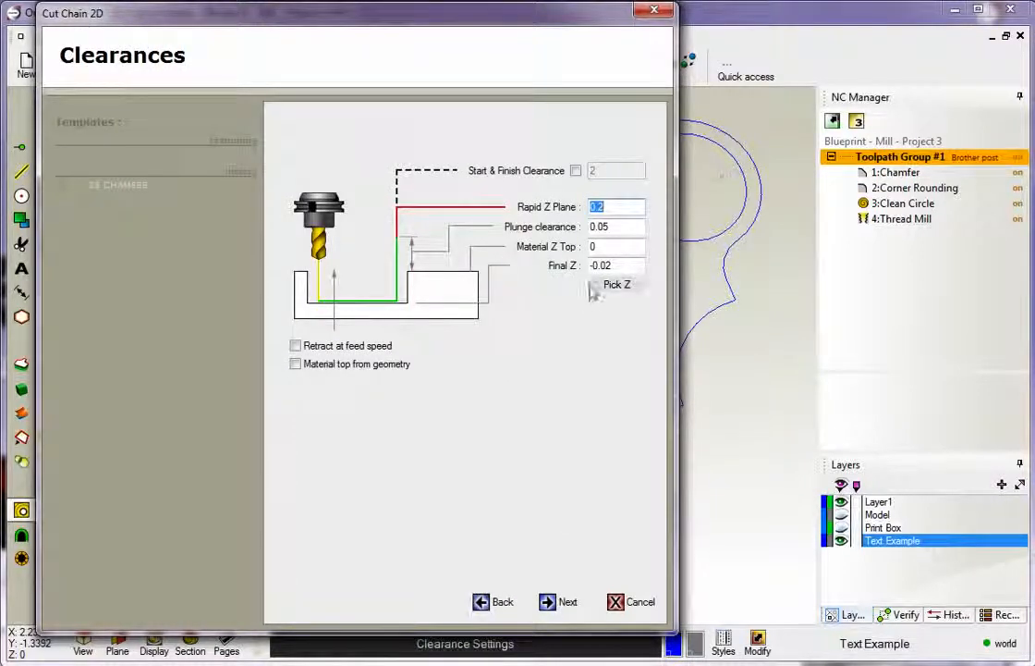
click(551, 604)
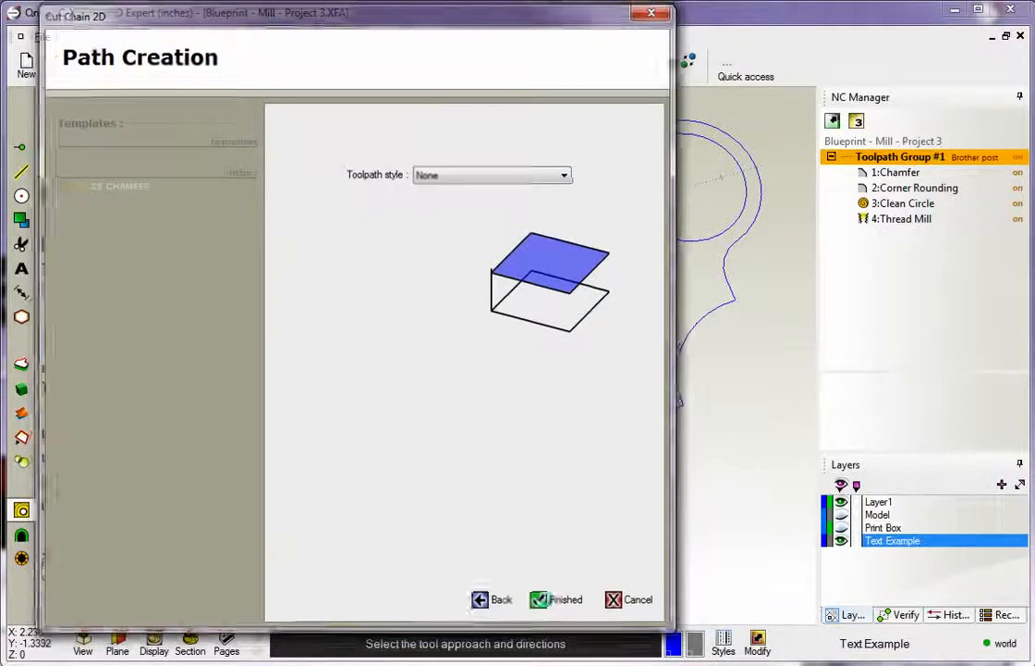
click(548, 603)
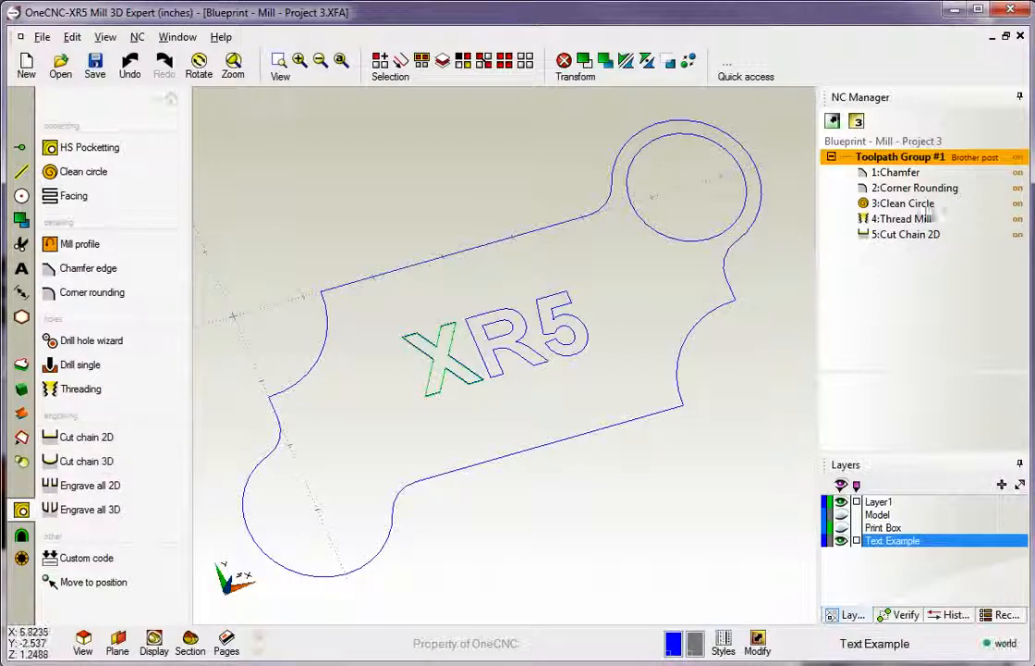
Delete the Cut Chain 2D operation from Toolpath Group #1
right_click(893, 237)
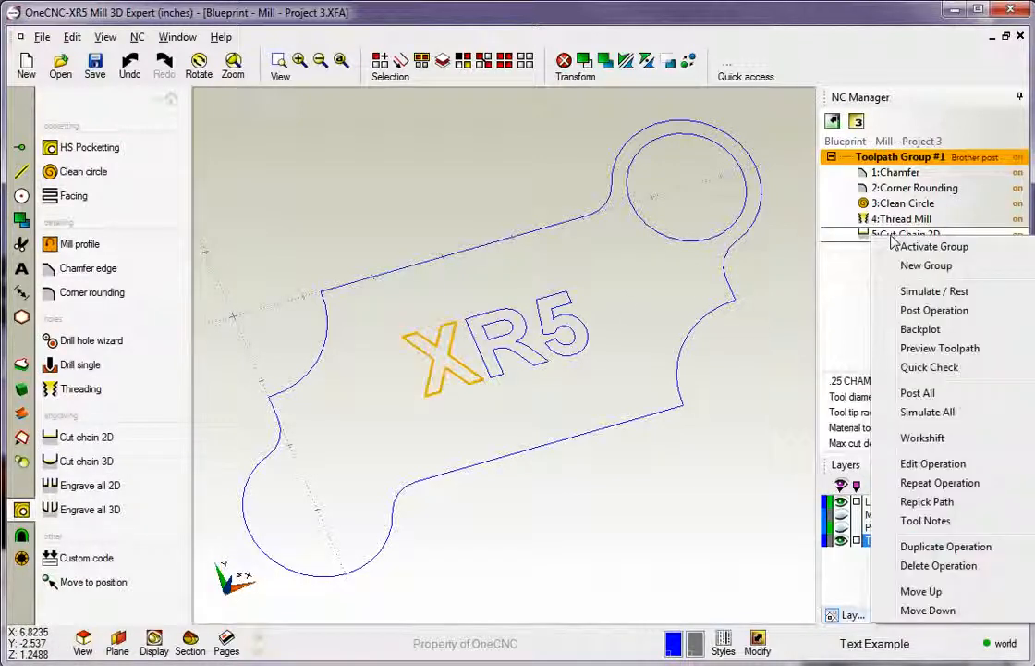
click(925, 566)
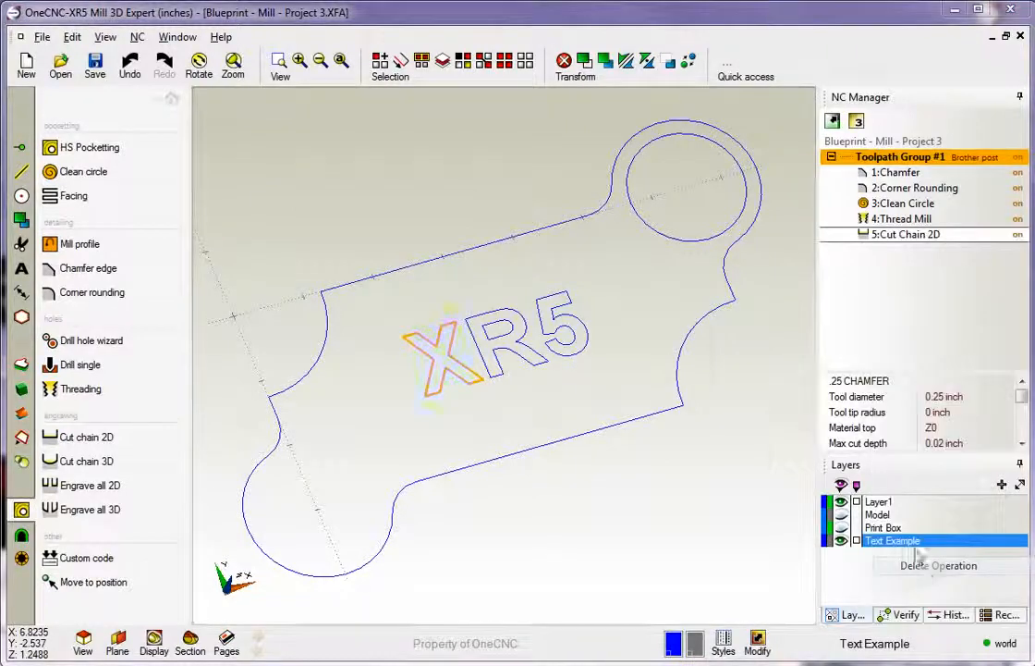
click(490, 363)
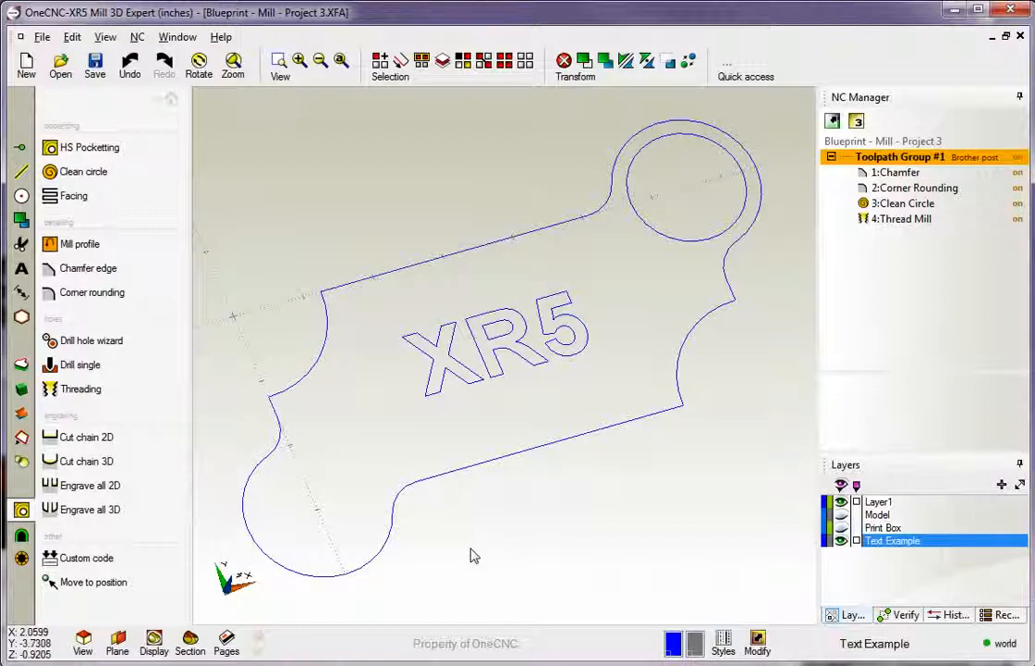
Hide Layer1 with the part outline, keeping only the Text Example layer displayed
click(841, 541)
click(841, 540)
click(842, 502)
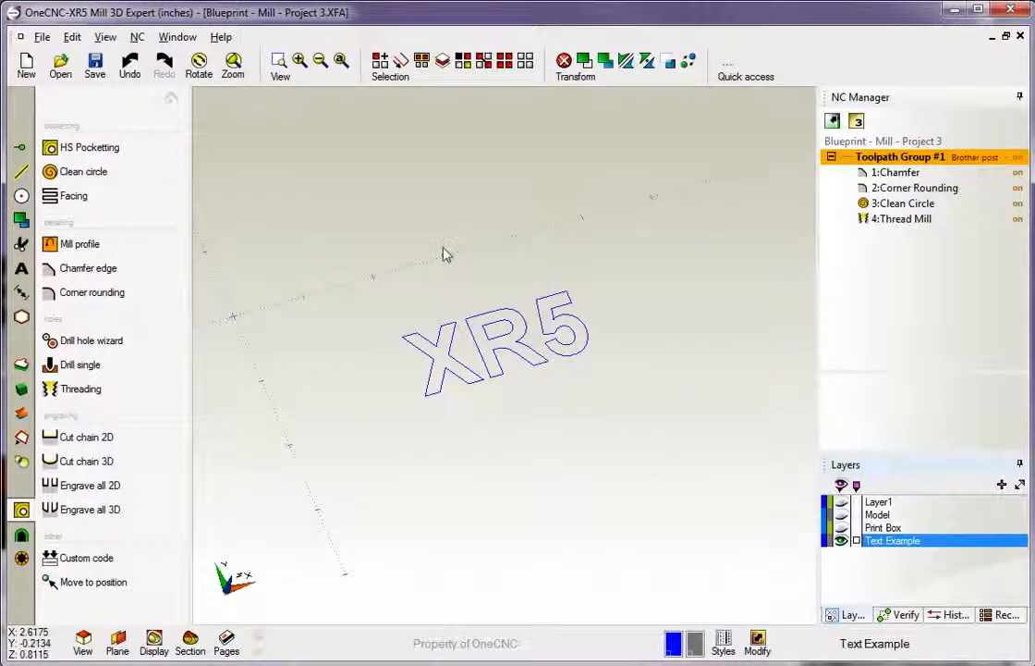
Create an Engrave all 2D toolpath for the XR5 text with the .25 chamfer tool and a final Z of -0.02
click(91, 490)
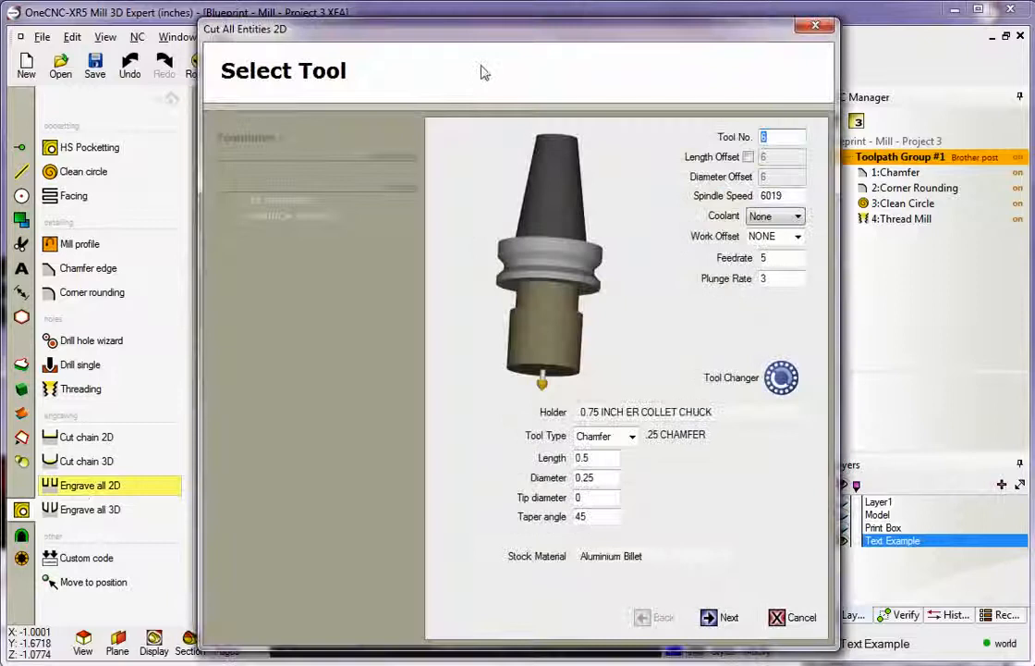
mouse_move(505, 37)
mouse_down()
mouse_move(513, 583)
mouse_move(487, 32)
mouse_up()
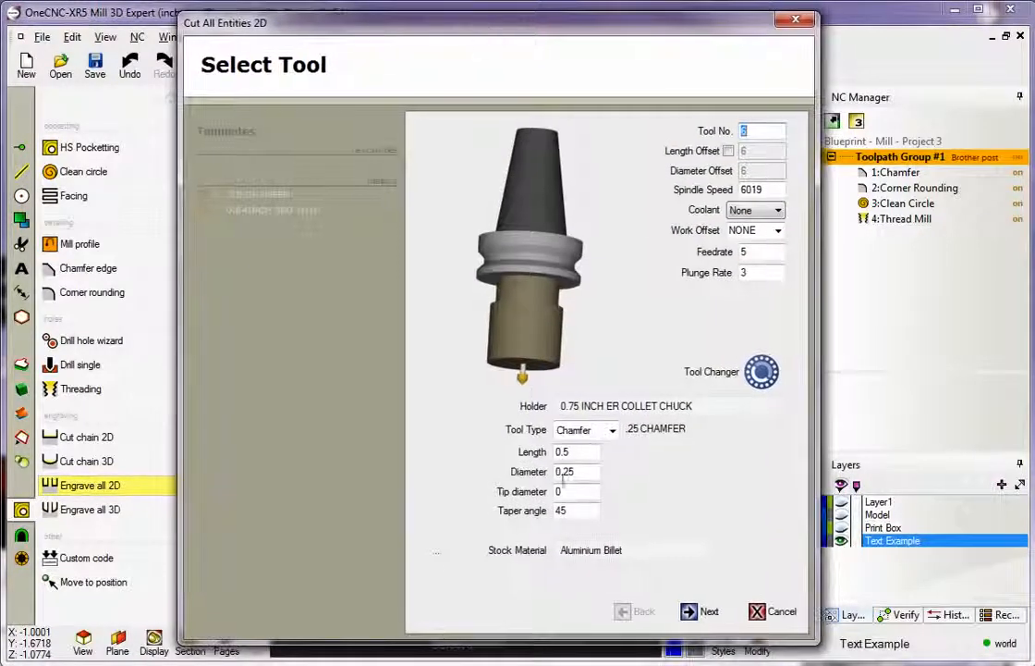
click(702, 611)
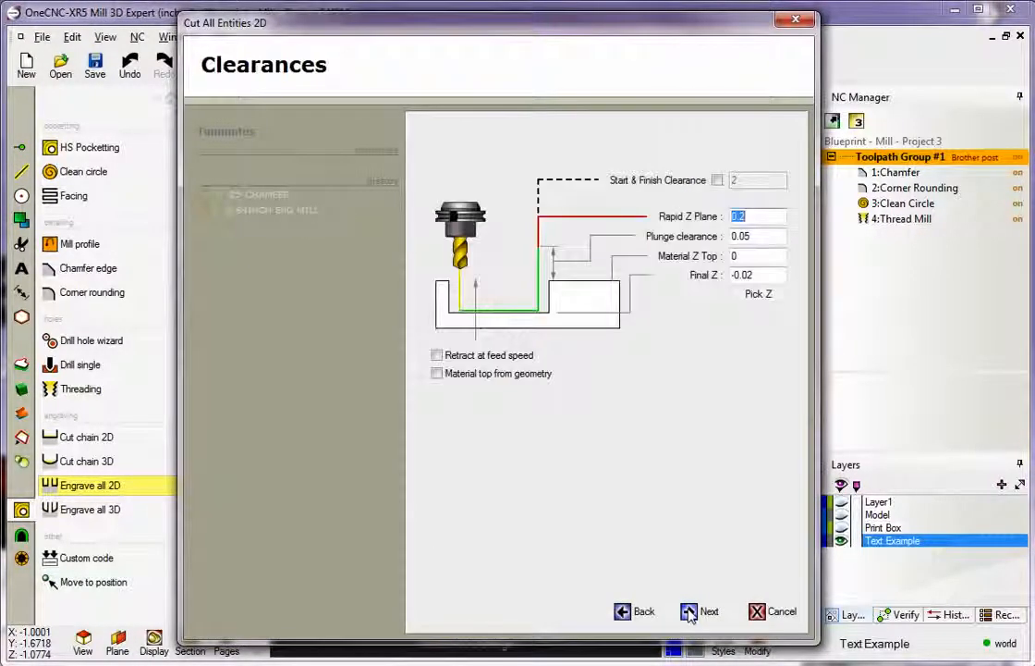
click(689, 614)
click(692, 613)
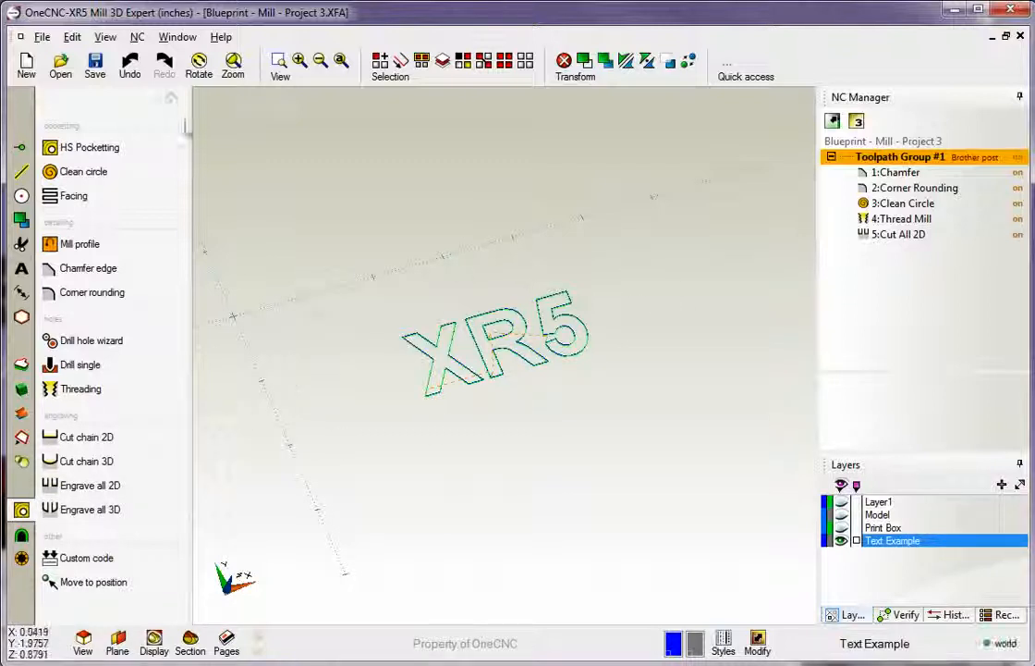
click(171, 97)
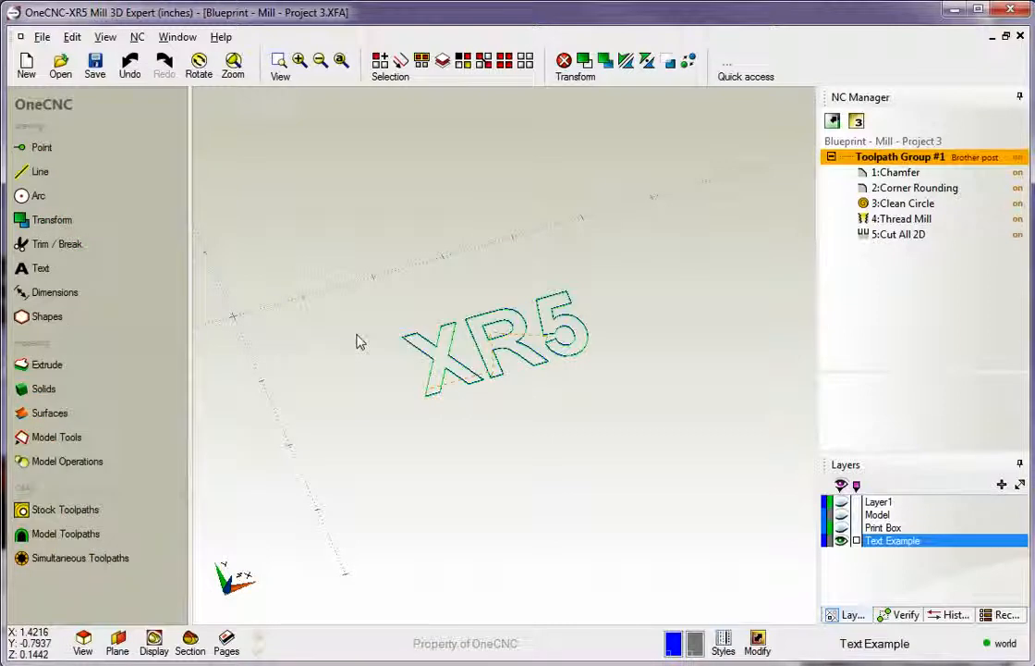